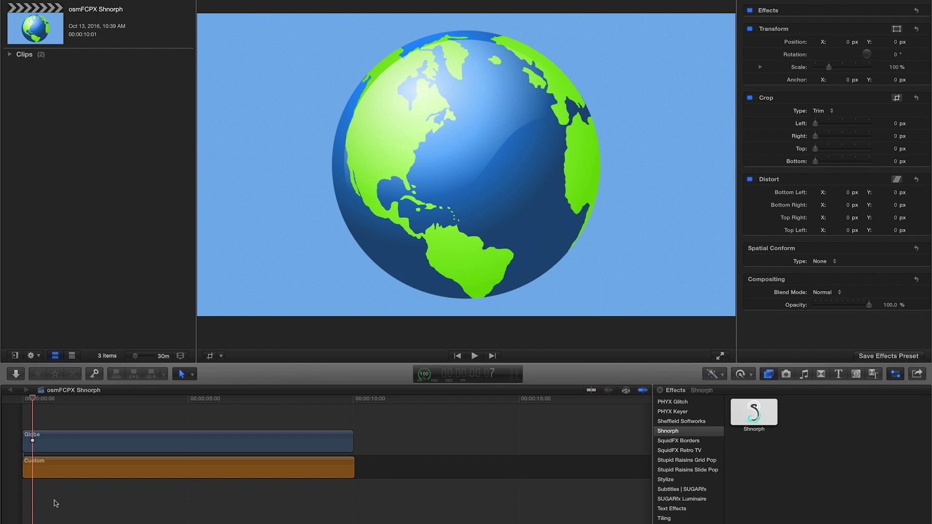
- Turn the Globe clip into a compound clip and apply the Shnorph effect to it
left_click(55, 447)
right_click(55, 447)
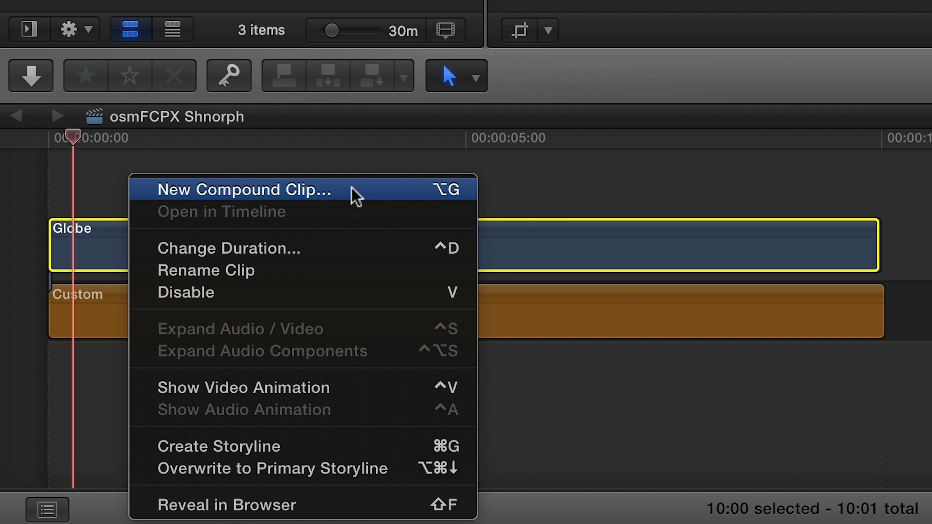
left_click(351, 195)
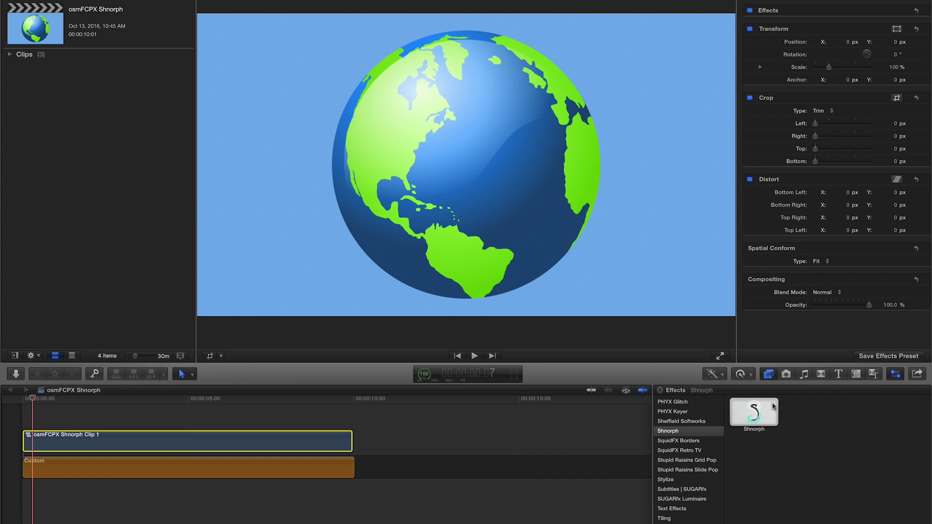
left_click_drag(762, 422, 281, 445)
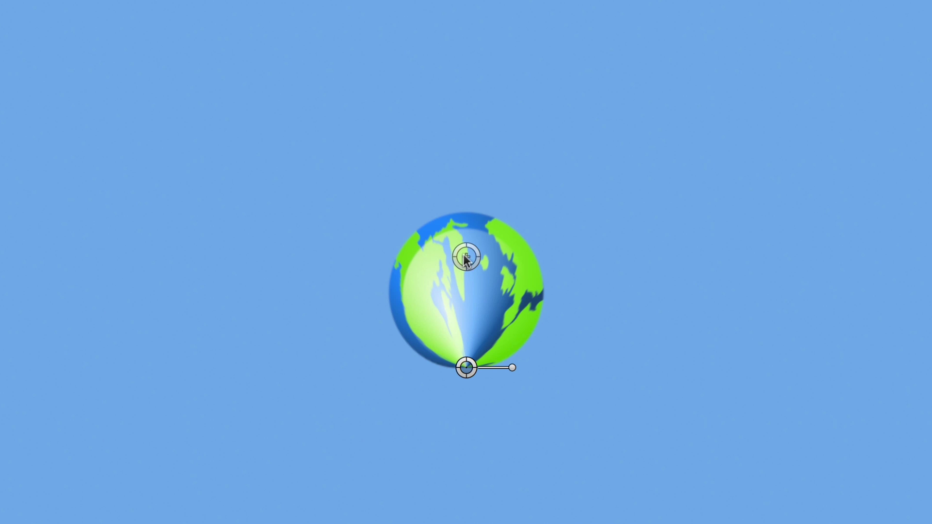
- Move the globe to about X -0.42, Y 0.06, rotate its Spiral Direction to about -634°, and lower the Spiral Range
left_click_drag(466, 165, 334, 142)
left_click_drag(512, 367, 580, 311)
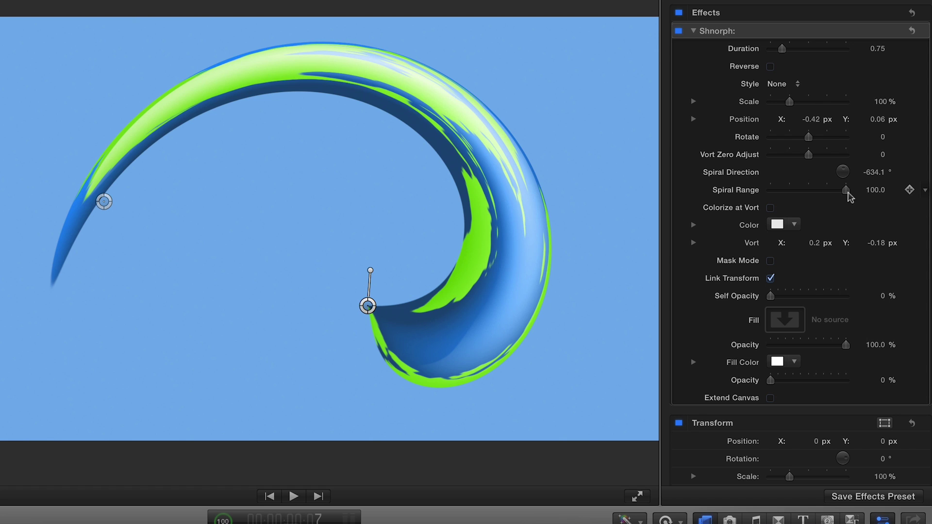
left_click_drag(825, 196, 772, 192)
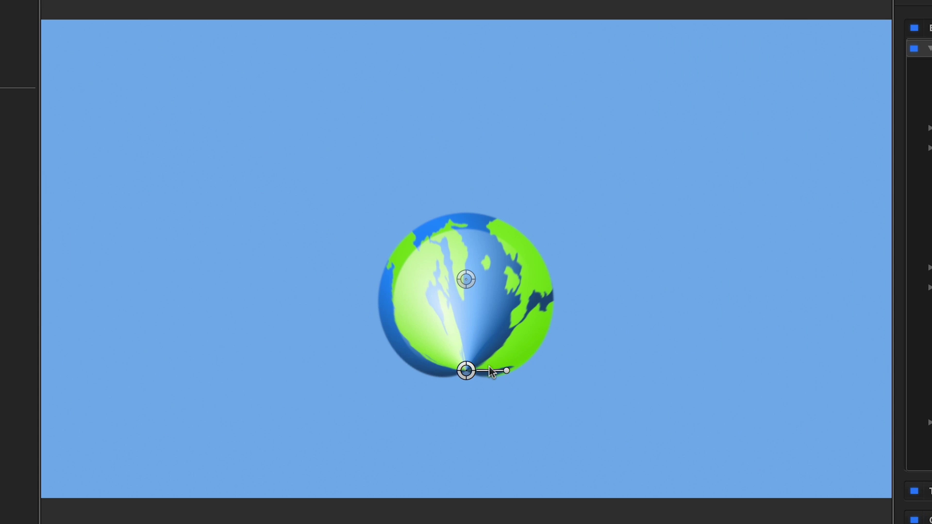
- Move the globe's vort to about X 0.33, Y -0.37 and give the effect a 1.0 Duration with the Single Bump style
left_click_drag(466, 370, 466, 498)
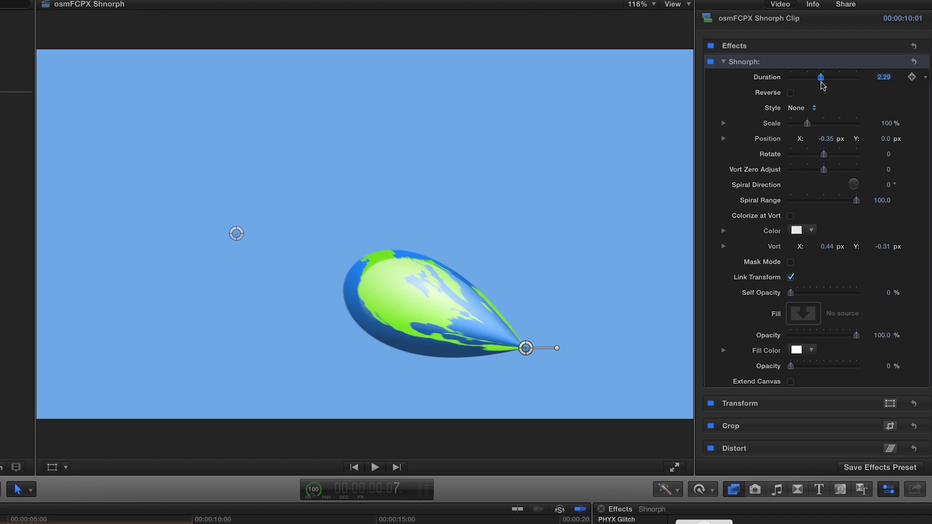
mouse_move(821, 77)
left_mouse_down()
mouse_move(791, 81)
mouse_move(832, 81)
left_mouse_up()
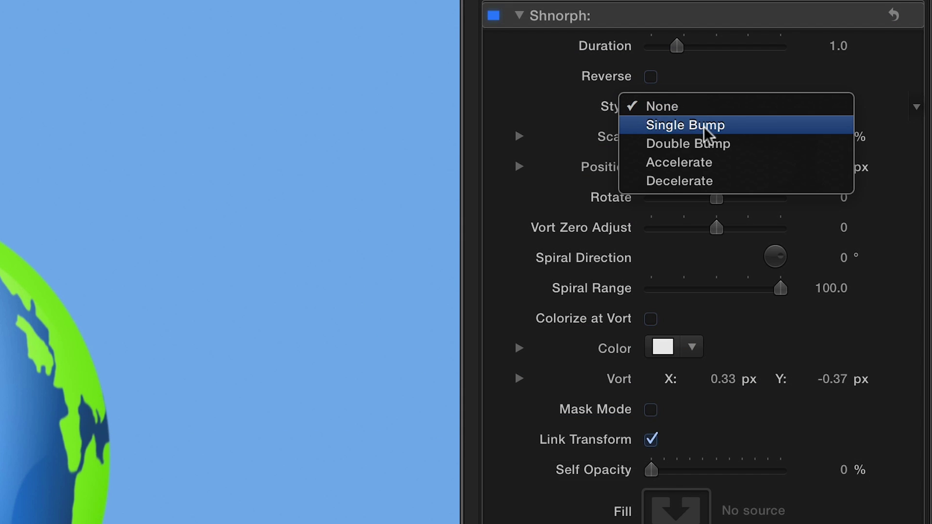
left_click(742, 144)
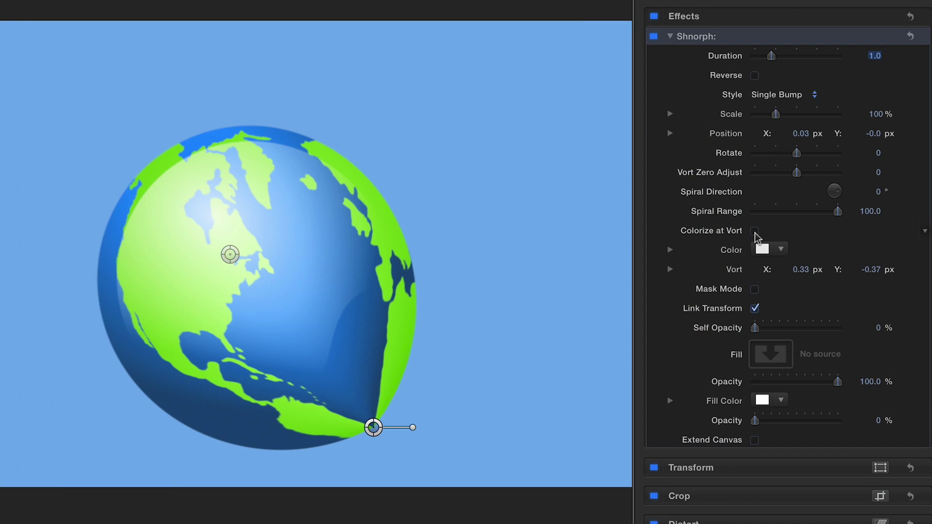
- Enable Colorize at Vort for the globe and pick a green tint colour
left_click(755, 231)
left_click(781, 250)
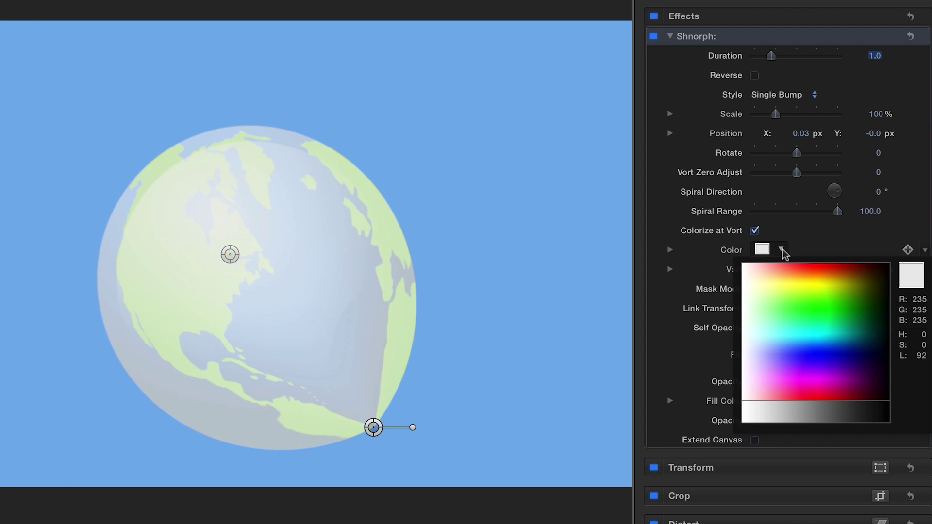
left_click_drag(797, 294, 839, 306)
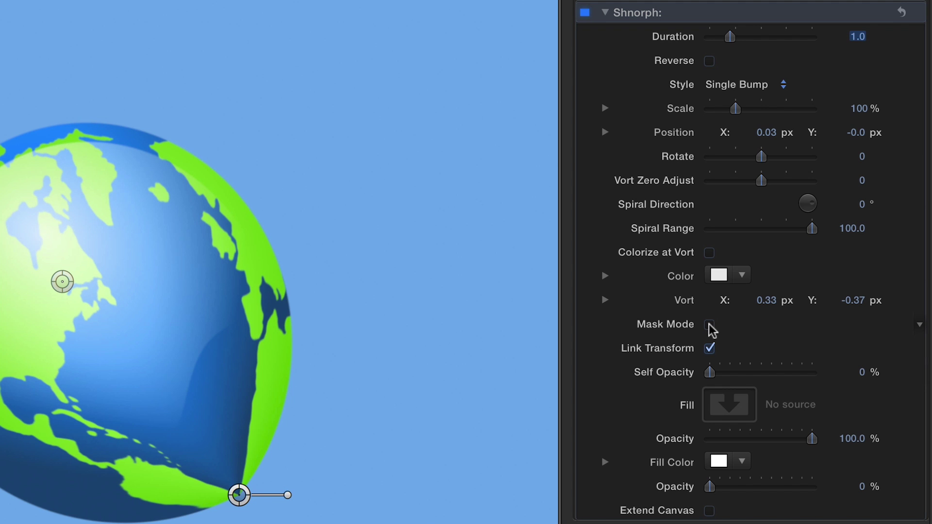
- Enable Mask Mode on the globe clip and apply the blue-water shoreline clip as its Fill source
left_click(709, 324)
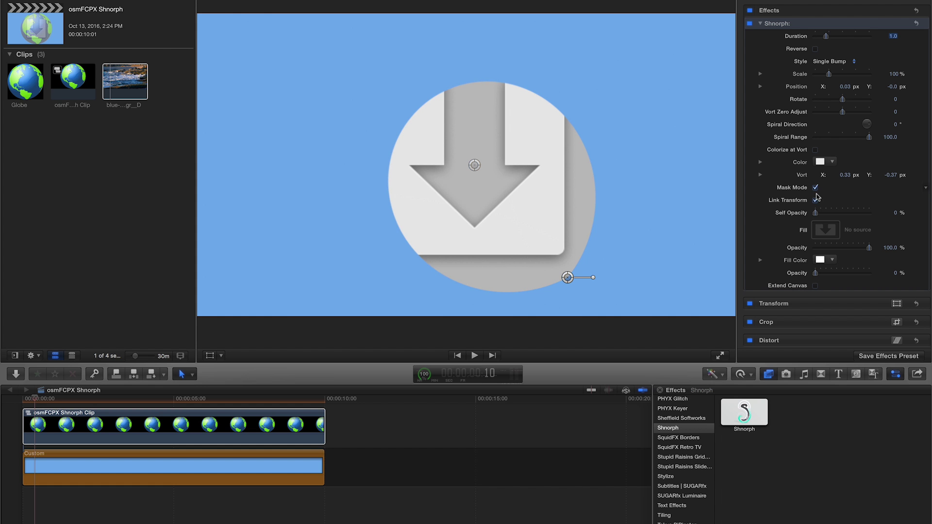
left_click(826, 231)
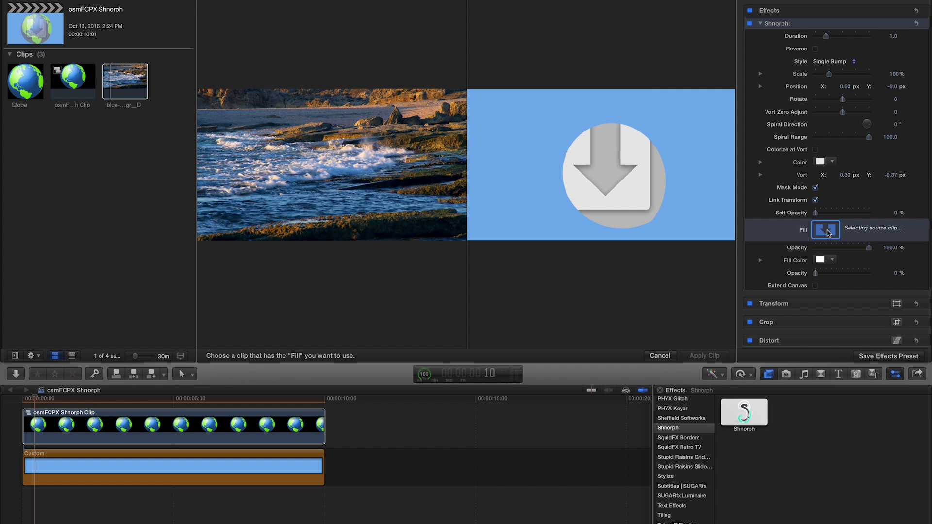
left_click(108, 91)
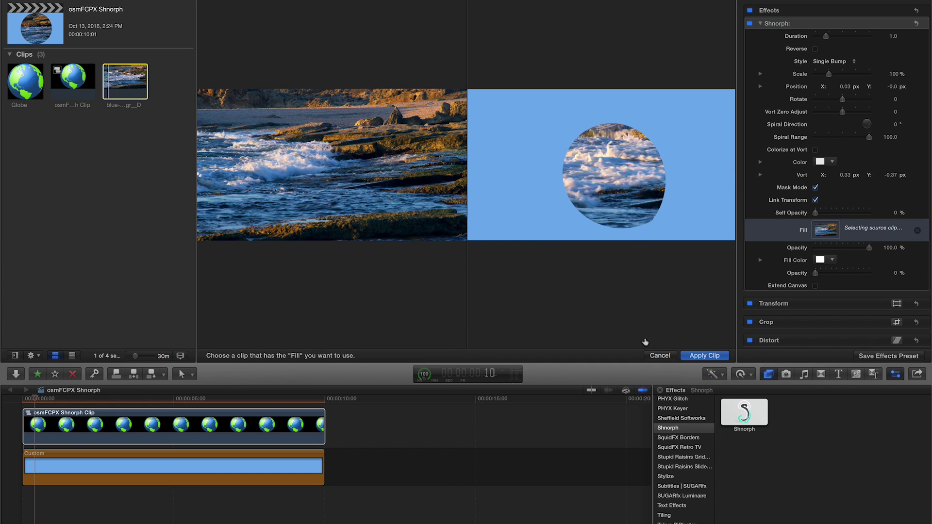
left_click(705, 356)
- Blend the masked globe by setting Self Opacity to 60%, the Fill opacity to about 54%, and raising the Fill Color opacity
left_click_drag(815, 213, 850, 216)
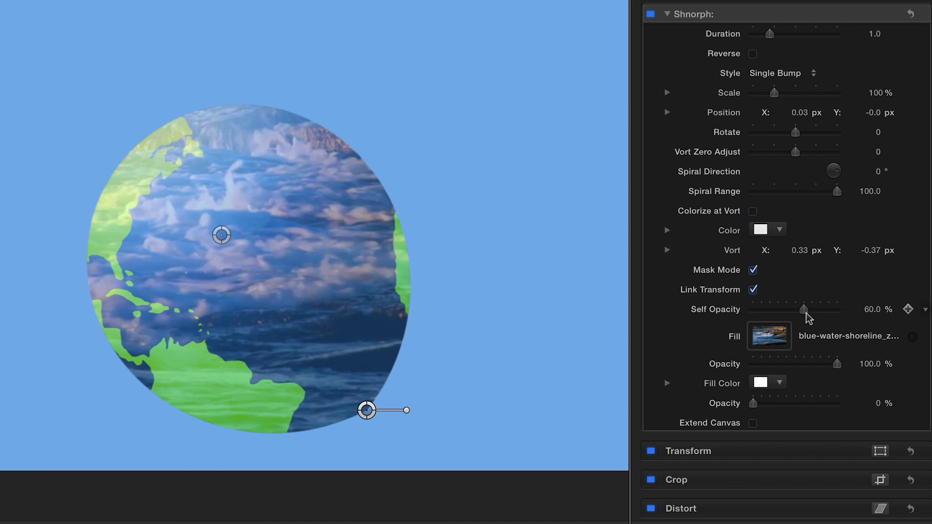
left_click_drag(837, 364, 800, 371)
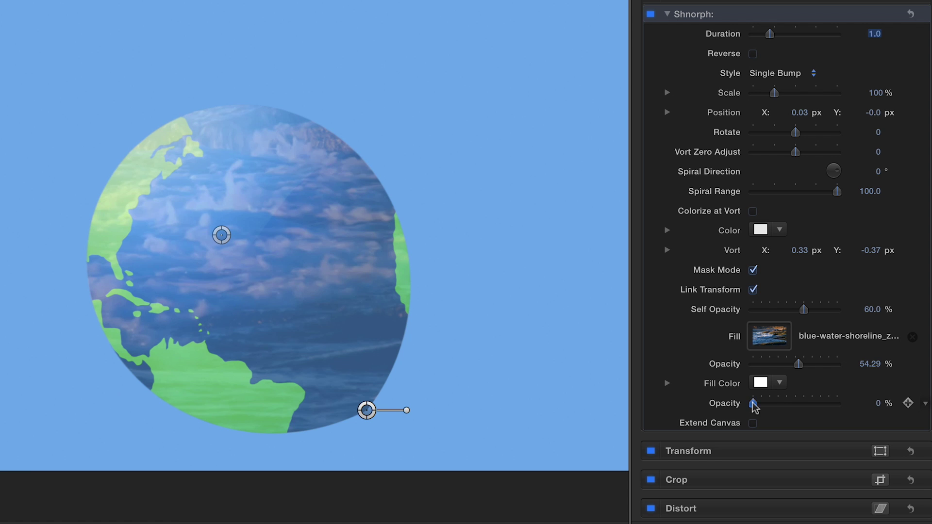
left_click_drag(820, 408, 844, 410)
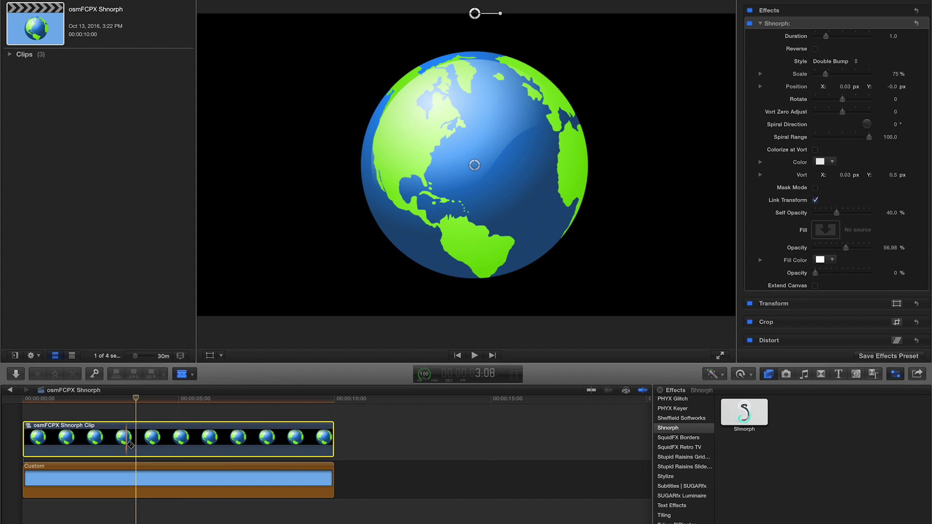
- Cut the globe compound clip at 3:08 with the Blade tool and select its second part
left_click(129, 443)
key("a")
left_click(140, 450)
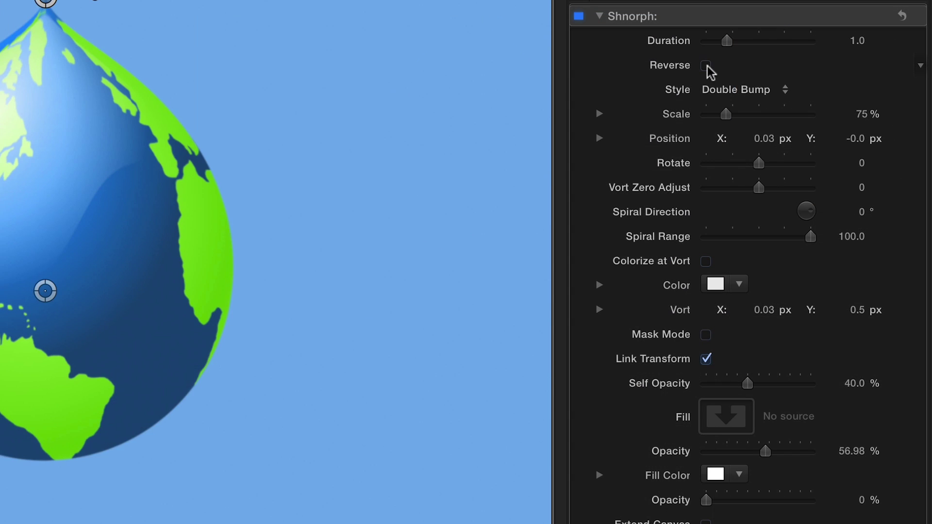
- Enable Reverse on the second clip part, set its style to Single Bump, and lower its Spiral Range
left_click(814, 48)
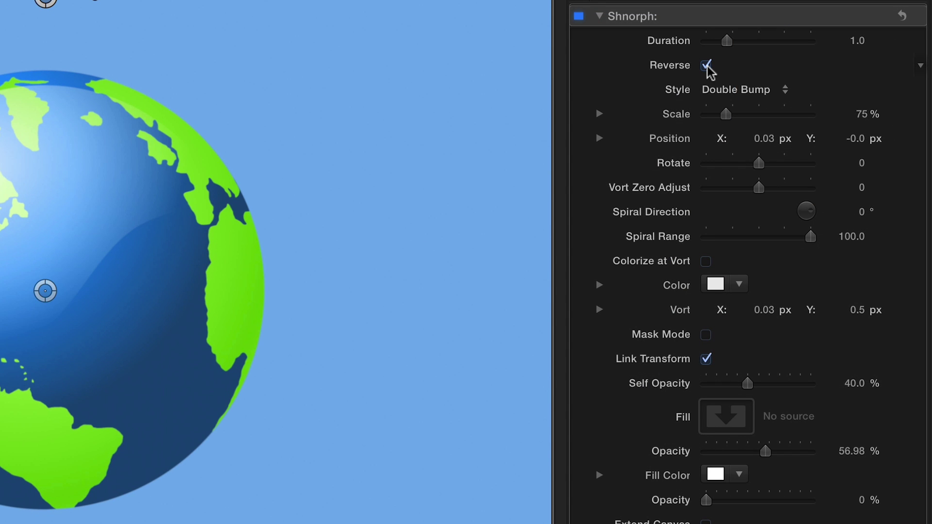
left_click(784, 91)
left_click(796, 91)
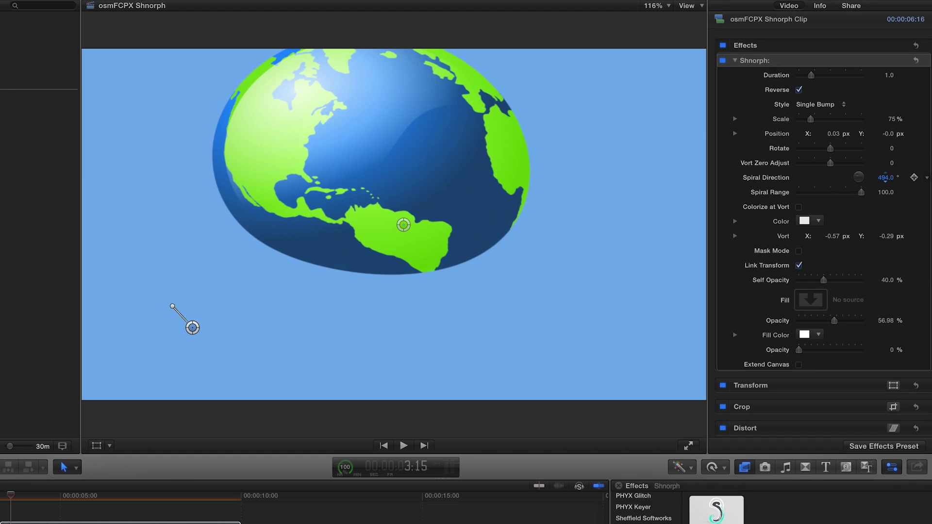
left_click_drag(862, 212, 821, 201)
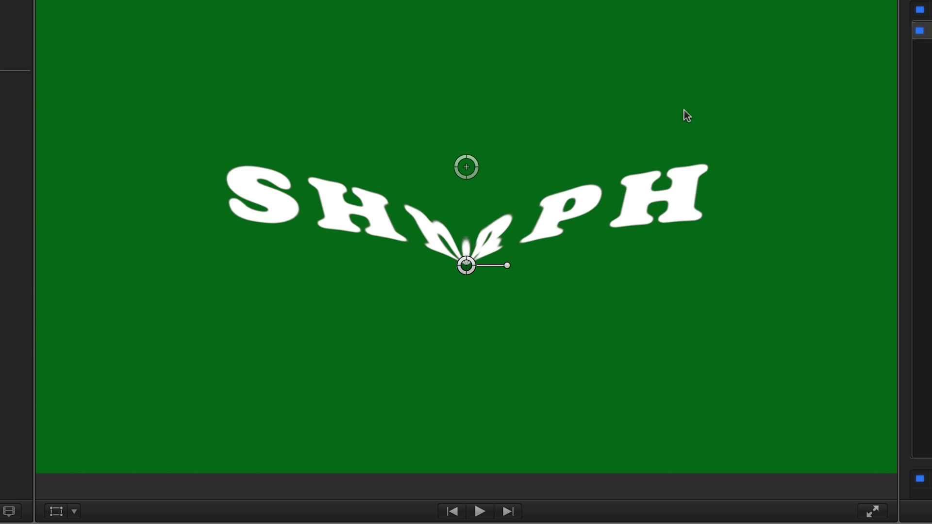
- Move the SHNORPH text to about X 0.31, Y 0.09 and its vort to about X -0.51, Y -0.25
left_click_drag(466, 166, 416, 196)
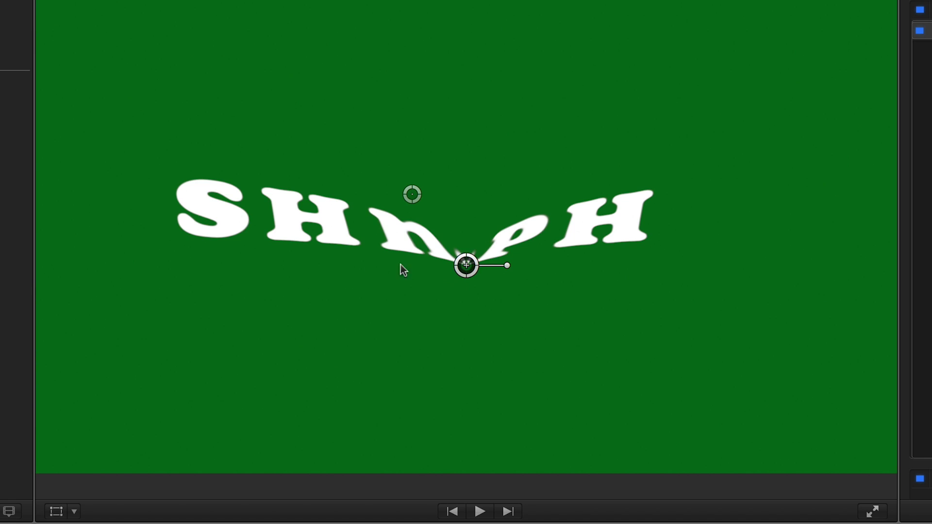
left_click_drag(466, 265, 217, 290)
left_click_drag(413, 194, 858, 92)
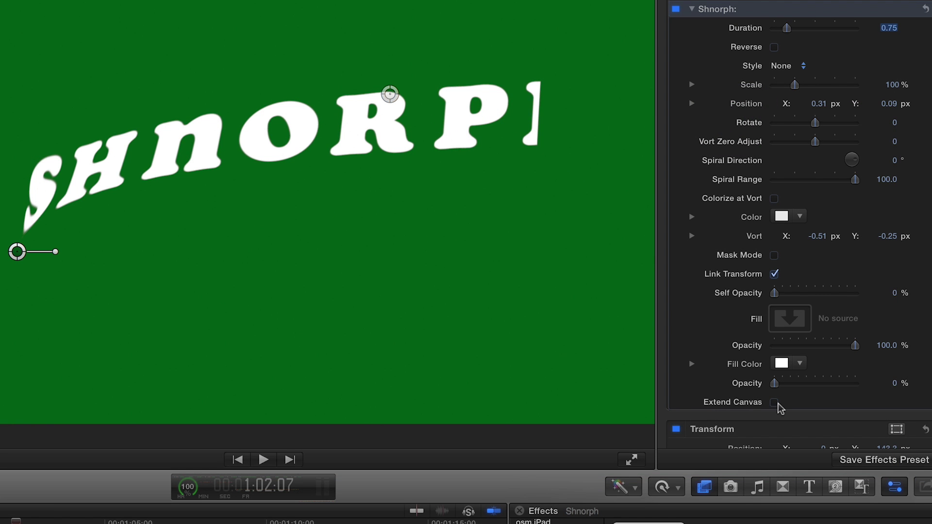
- Enable Extend Canvas for the SHNORPH text and move the text farther from its vort
left_click(775, 402)
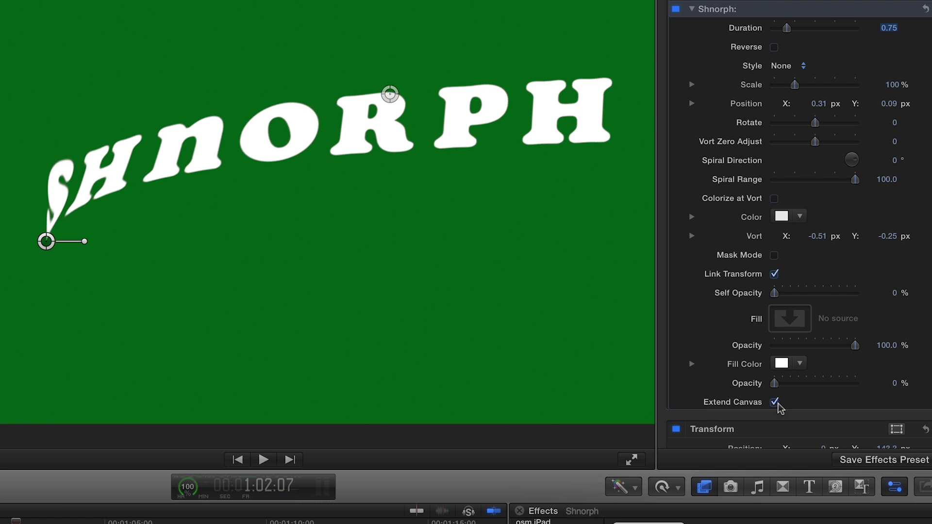
left_click_drag(410, 91, 538, 74)
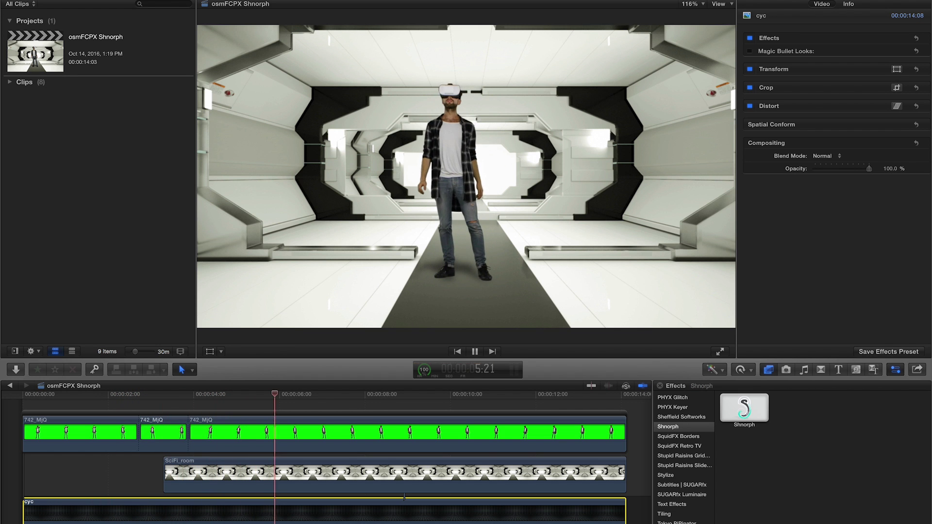
- Stop playback, apply Shnorph to the second 742_MjQ clip at 2:23, and enable Reverse on the effect
key("space")
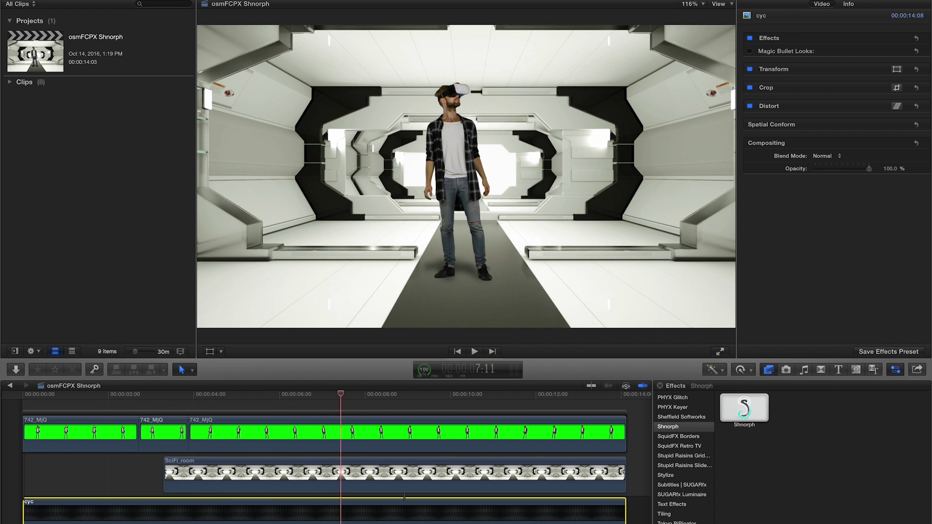
left_click(150, 400)
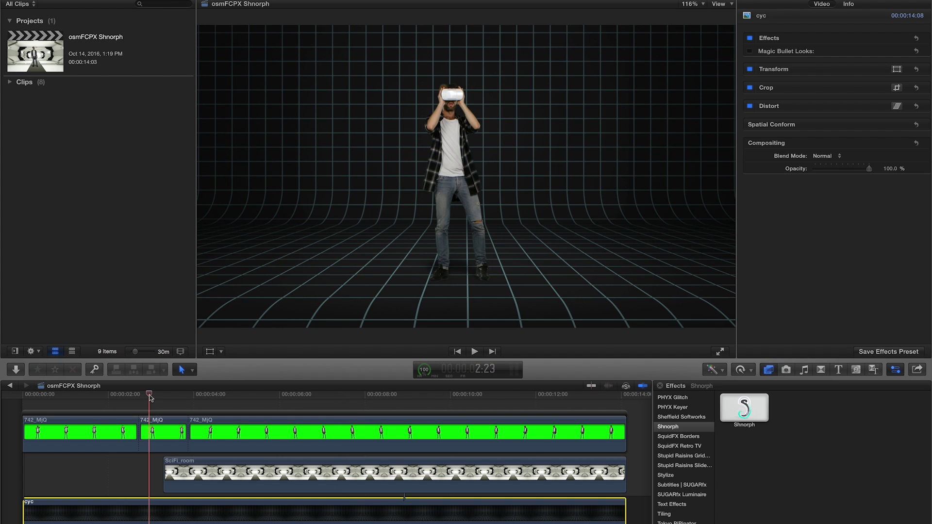
left_click(149, 438)
left_click_drag(744, 408, 170, 430)
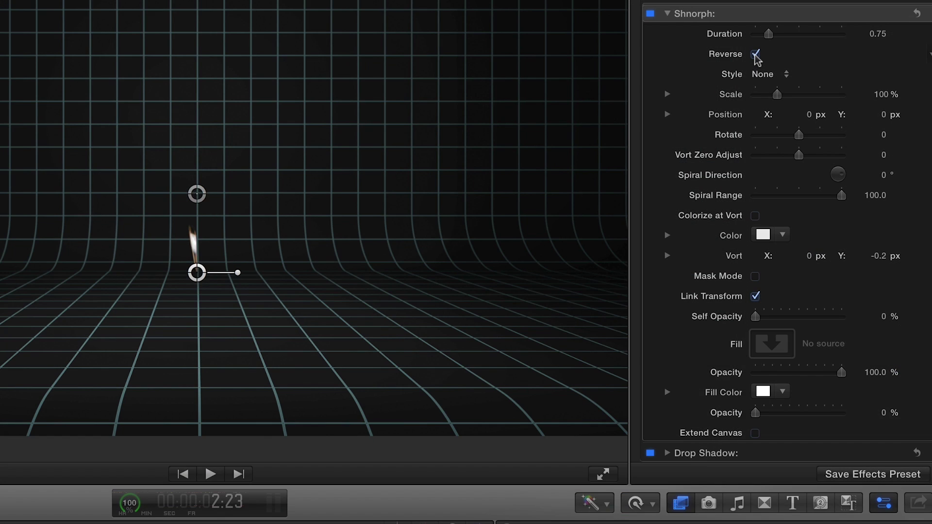
left_click(815, 101)
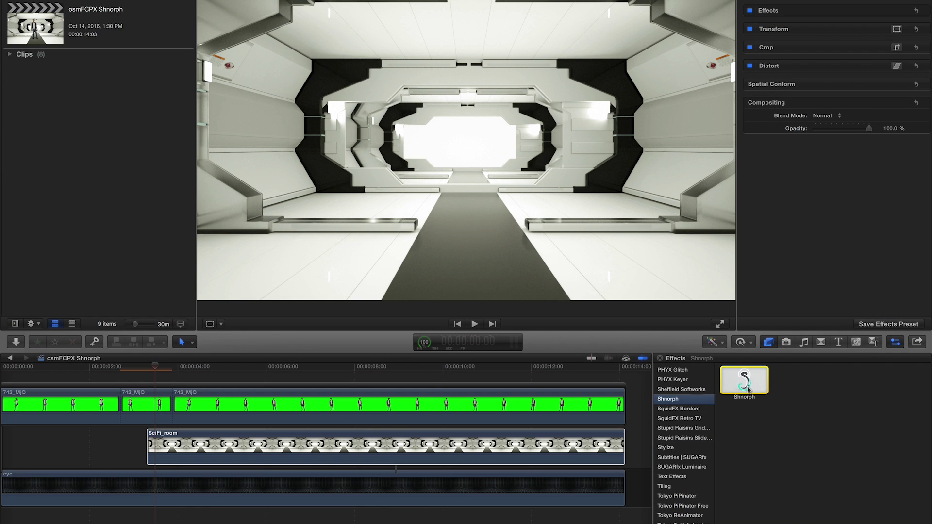
- Apply Shnorph to the SciFi_room clip, set its style to Accelerate, and change its Spiral Direction
left_click_drag(744, 381, 210, 447)
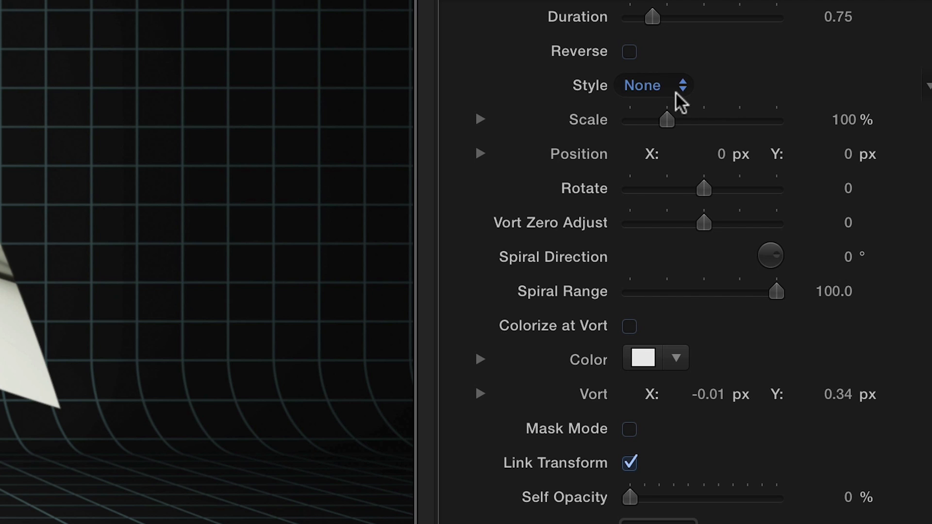
left_click(833, 62)
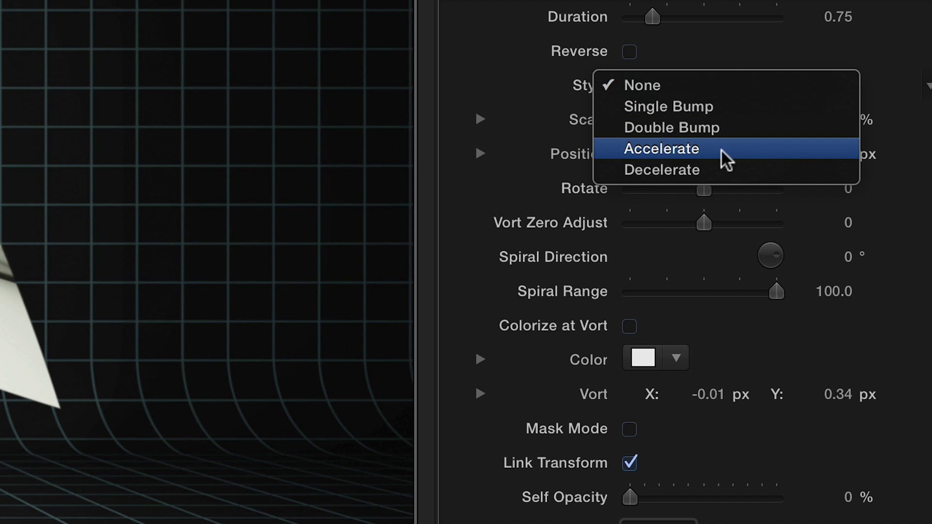
left_click(735, 151)
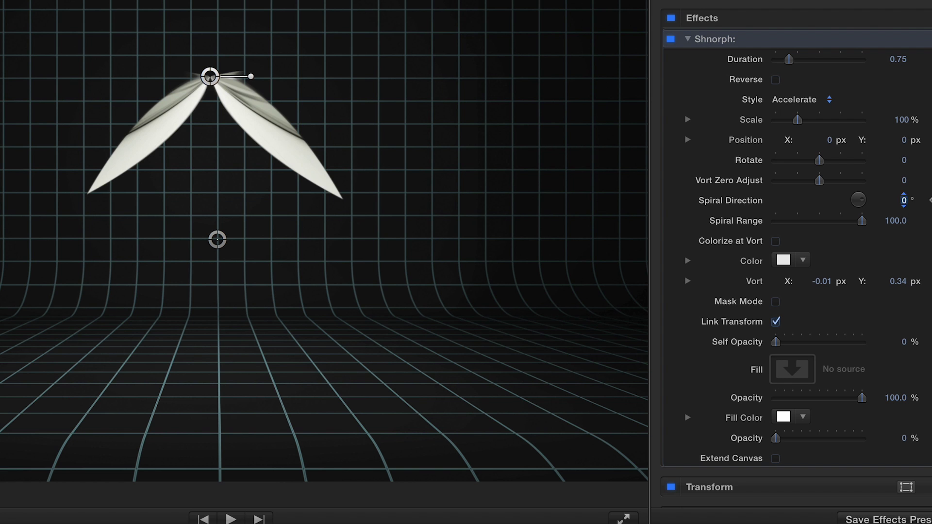
left_click_drag(900, 200, 811, 224)
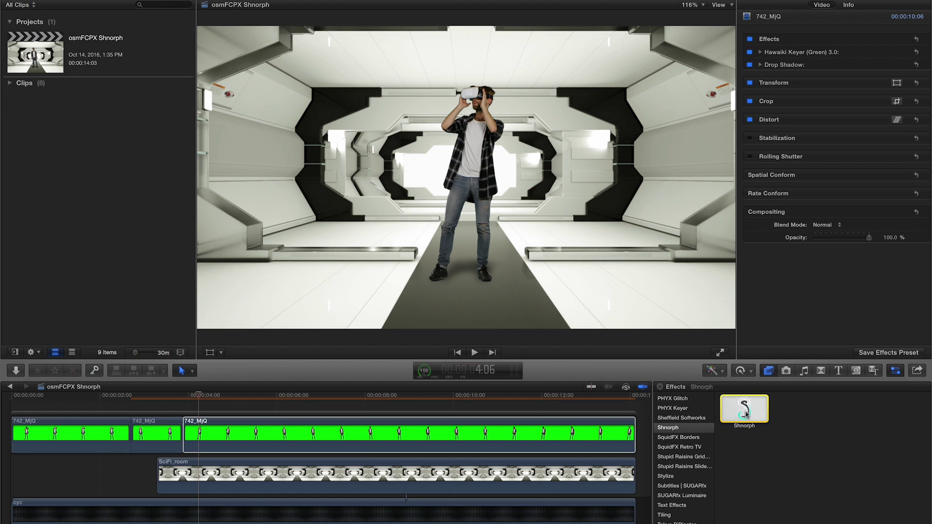
- Apply Shnorph to the third 742_MjQ clip, move its vort above the man to Y 0.33, and lower its Spiral Range
left_click_drag(744, 410, 223, 437)
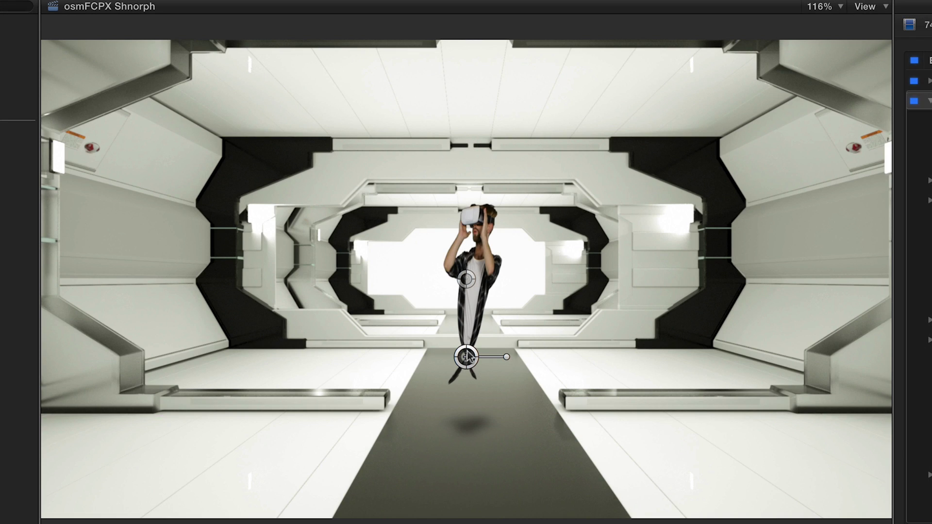
left_click_drag(466, 226, 461, 103)
left_click_drag(460, 164, 461, 145)
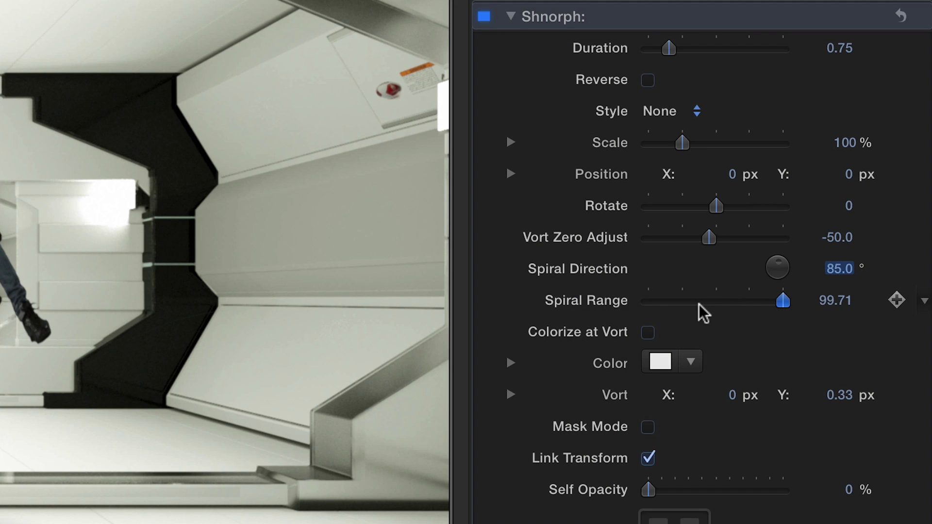
left_click_drag(699, 305, 681, 305)
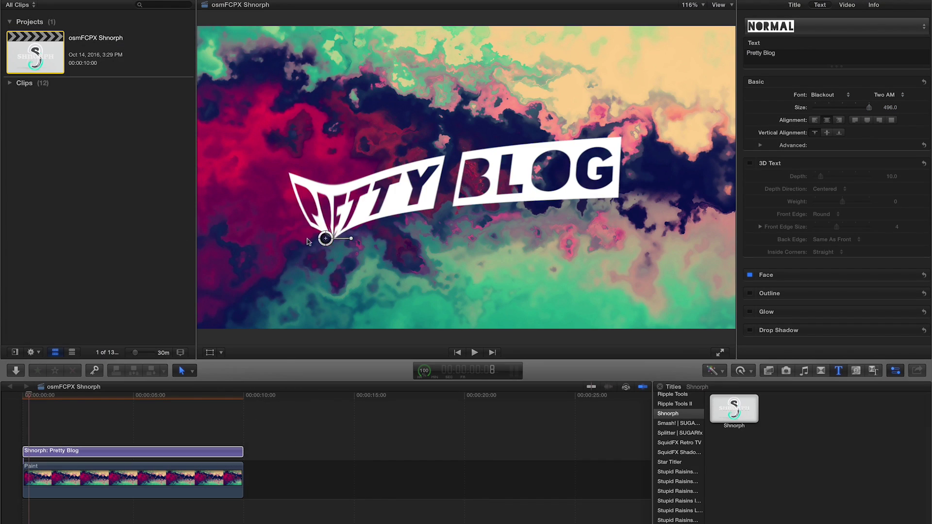
- Move the Pretty Blog title's vort to about X -0.79, Y -0.21 and set its Spiral Range to about 35
left_click_drag(322, 295, 226, 238)
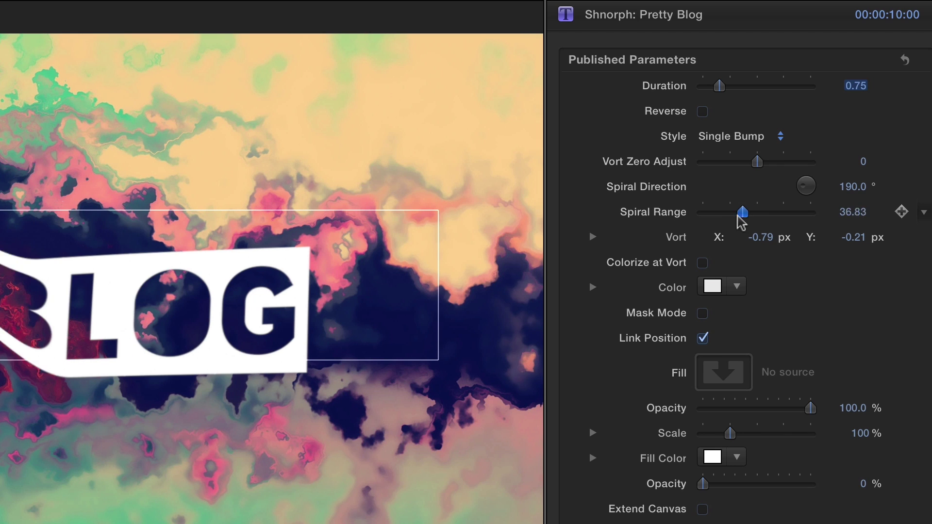
left_click_drag(738, 218, 742, 221)
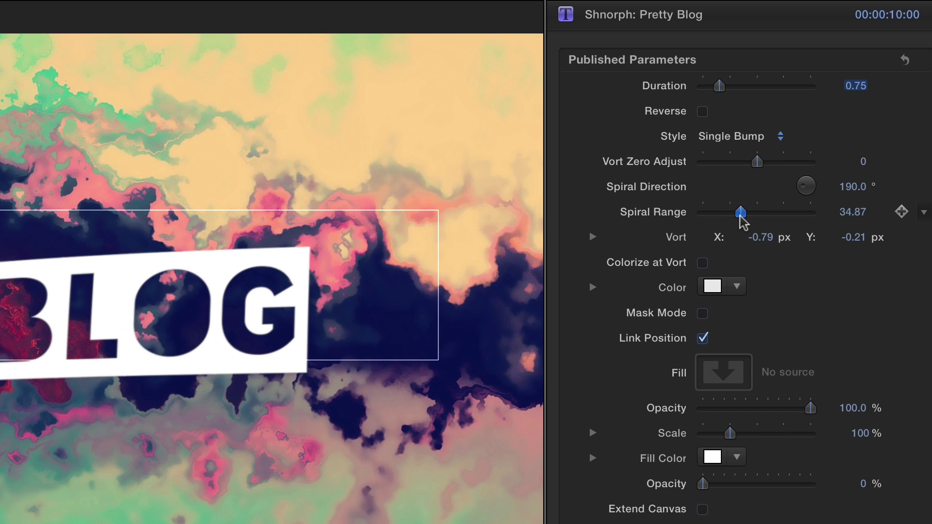